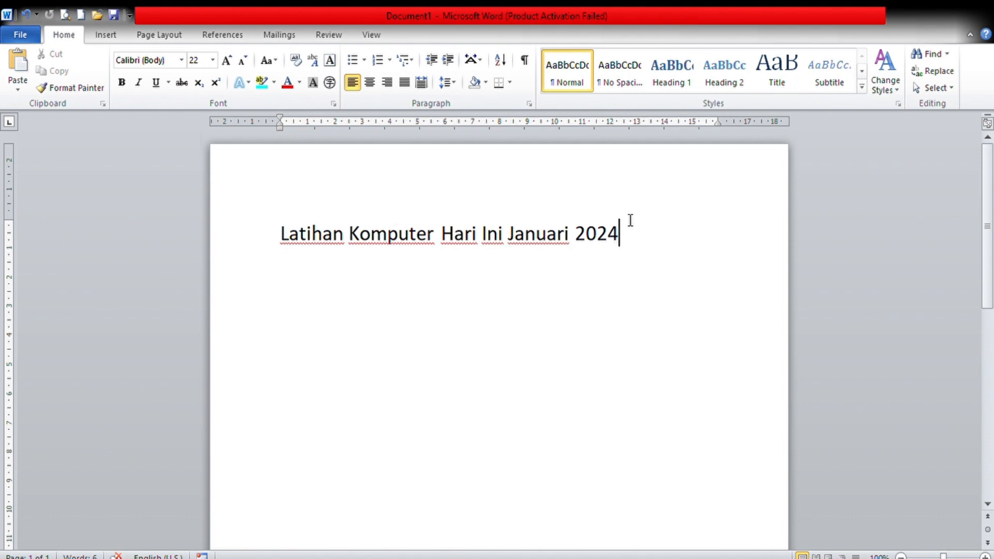
left_click(279, 247)
left_click(427, 318)
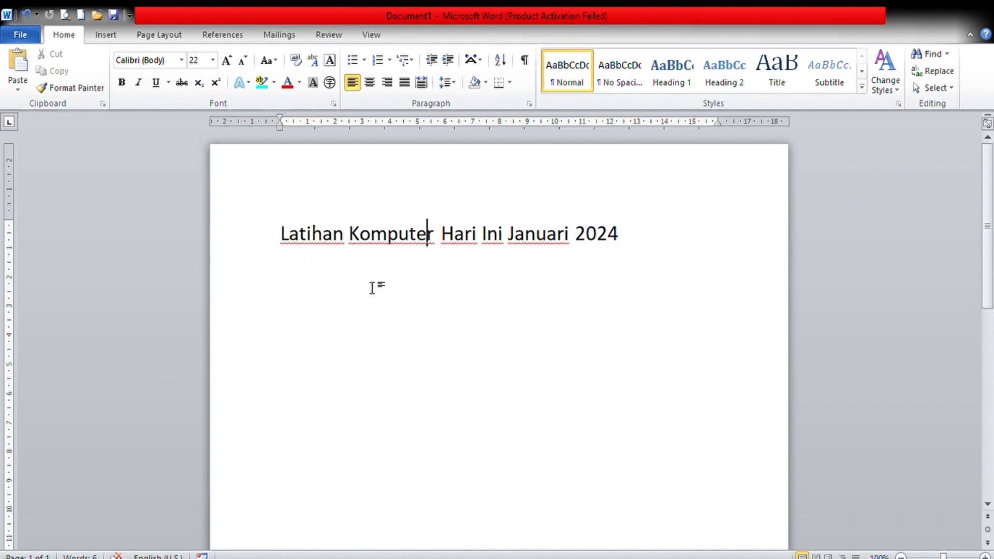
left_click(282, 248)
left_click(465, 322)
left_click(303, 275)
left_click(281, 249)
Step: Practise selecting the whole text line in both directions and its first two letters, clearing each selection
left_click_drag(284, 240, 641, 262)
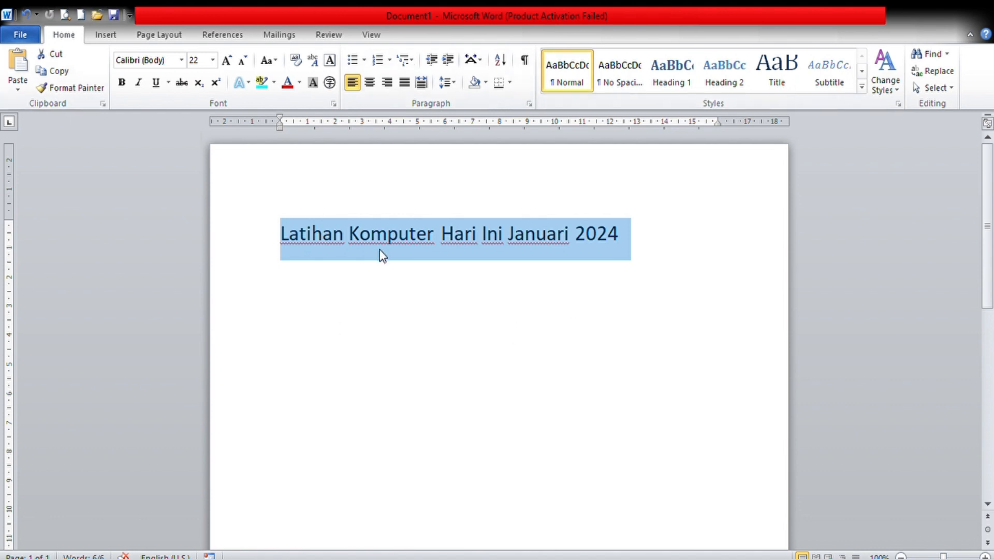
left_click(394, 294)
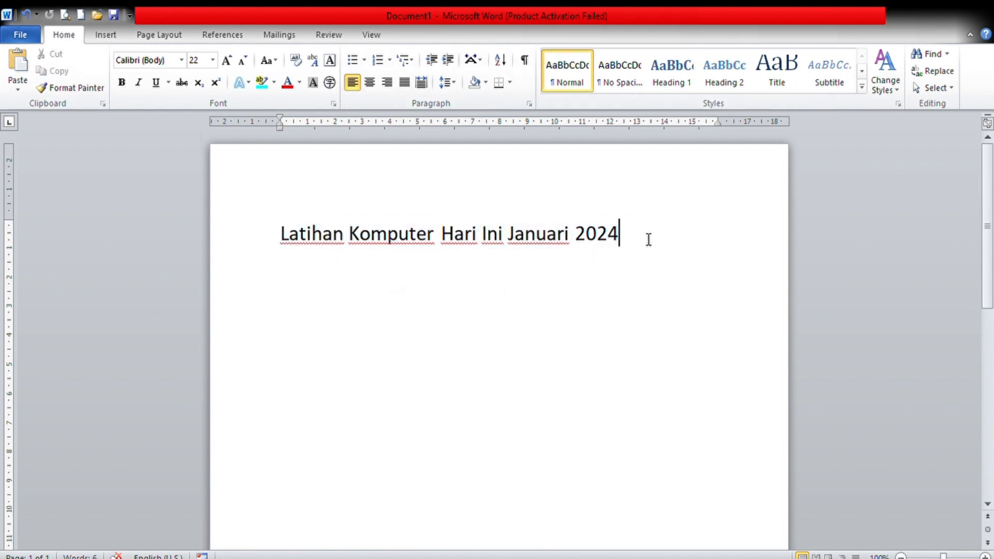
left_click_drag(648, 236, 309, 237)
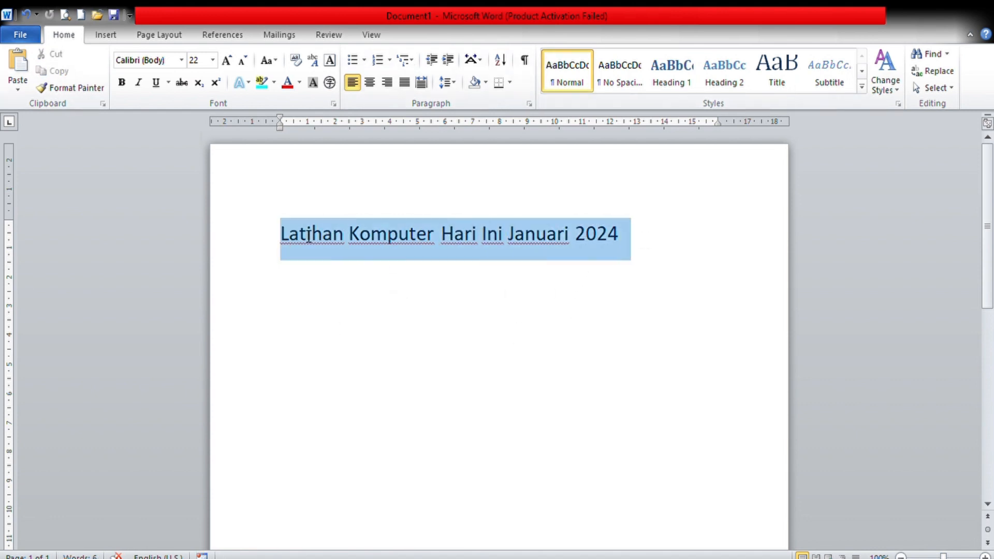
left_click(348, 350)
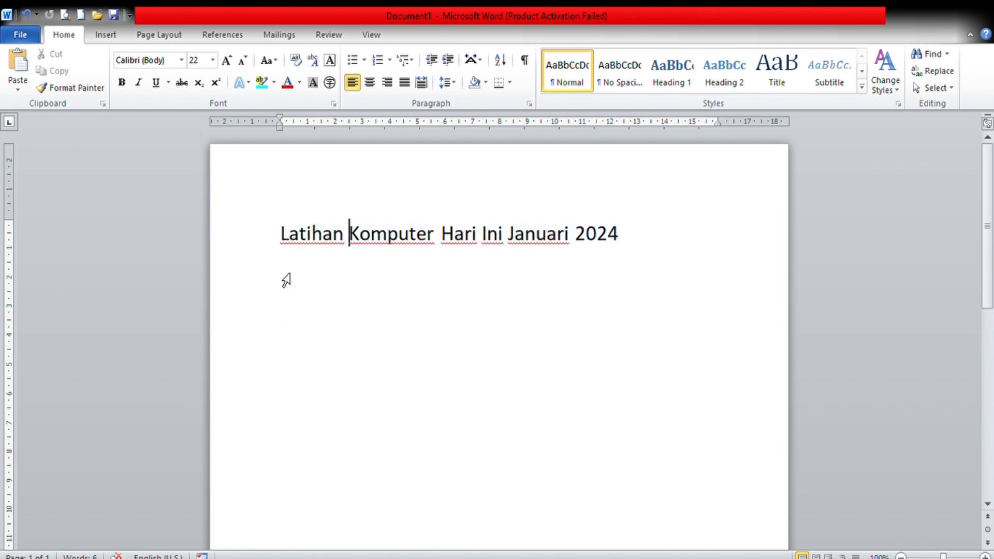
left_click(288, 241)
left_click_drag(287, 241, 299, 256)
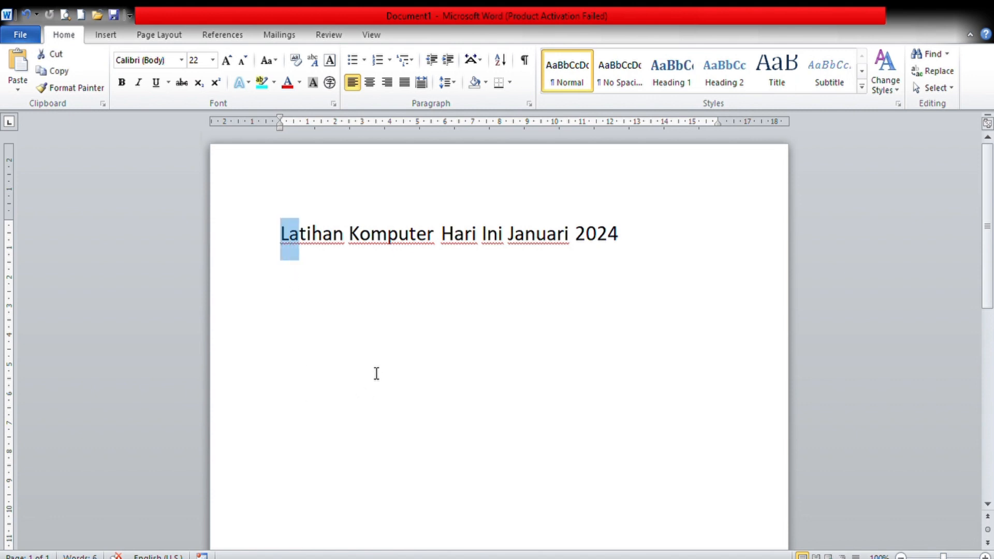
key("Right")
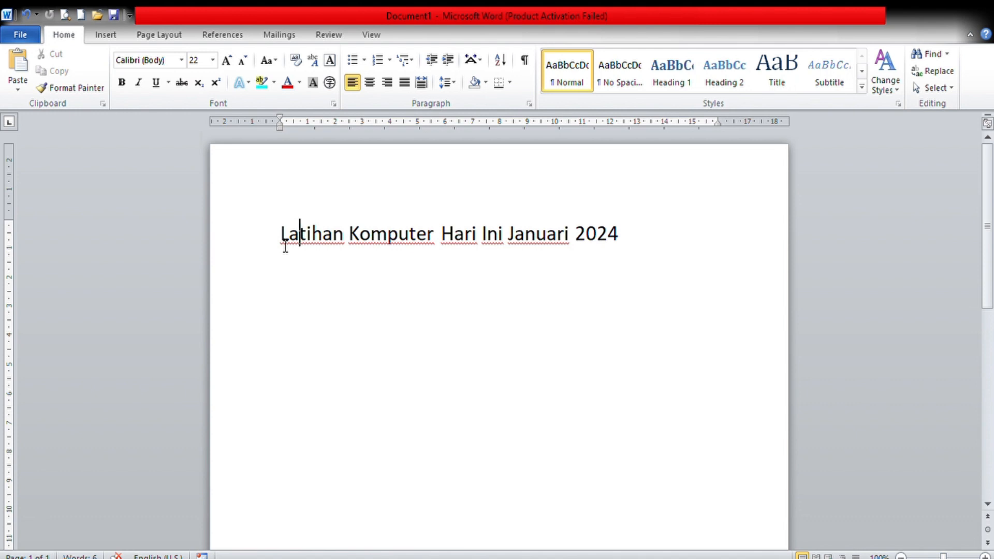
Step: Set the whole text line's font to Monotype Corsiva, and change it to Times New Roman
left_click_drag(285, 247, 747, 256)
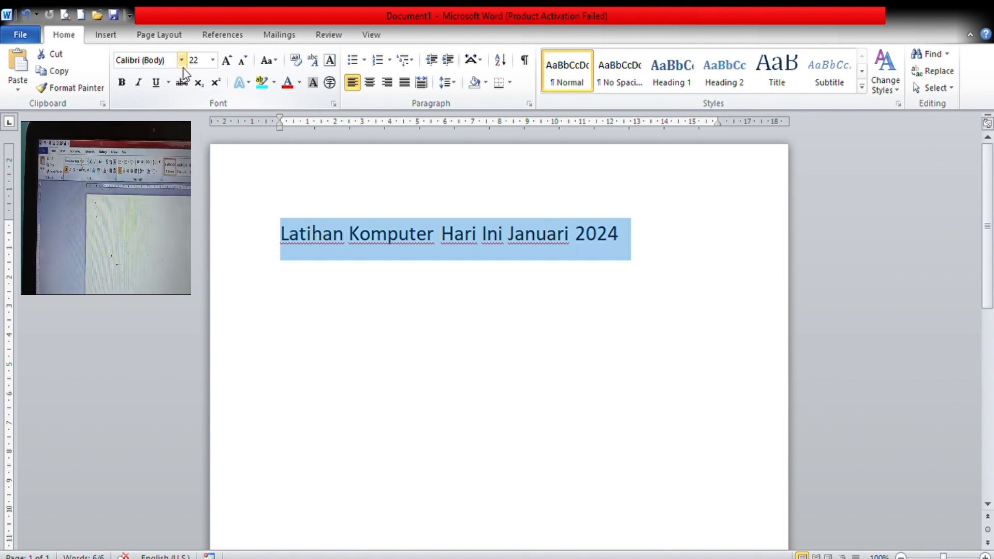
left_click(348, 302)
triple_click(284, 249)
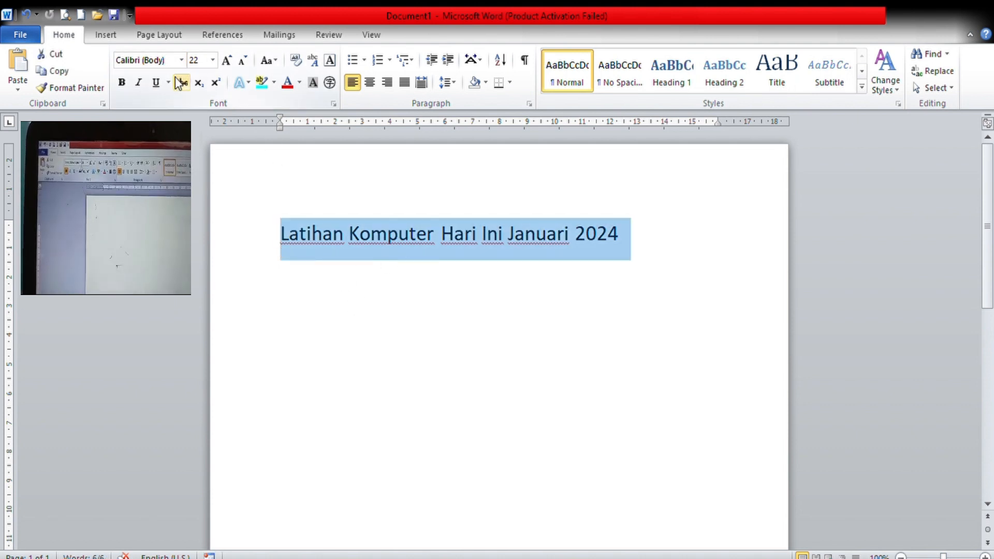
left_click(182, 61)
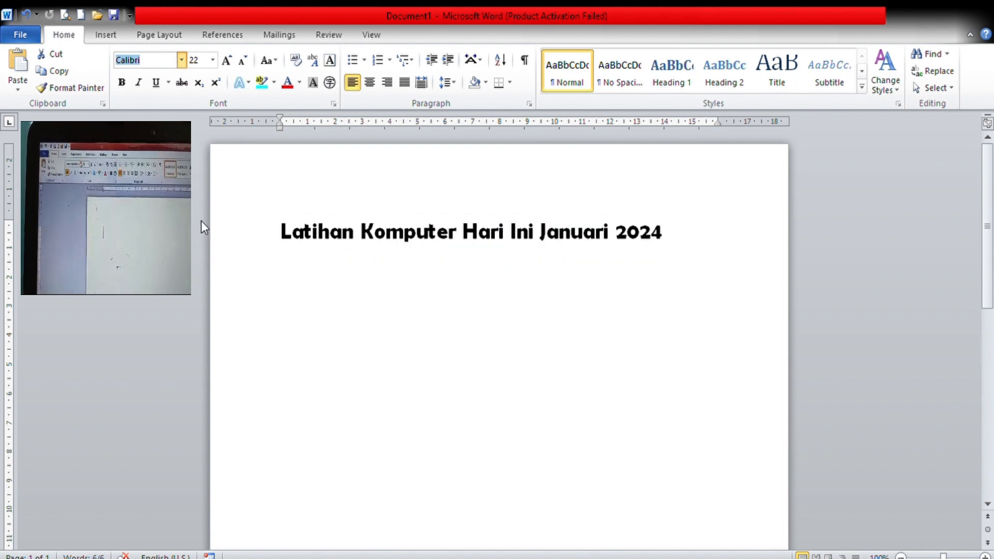
left_click(217, 306)
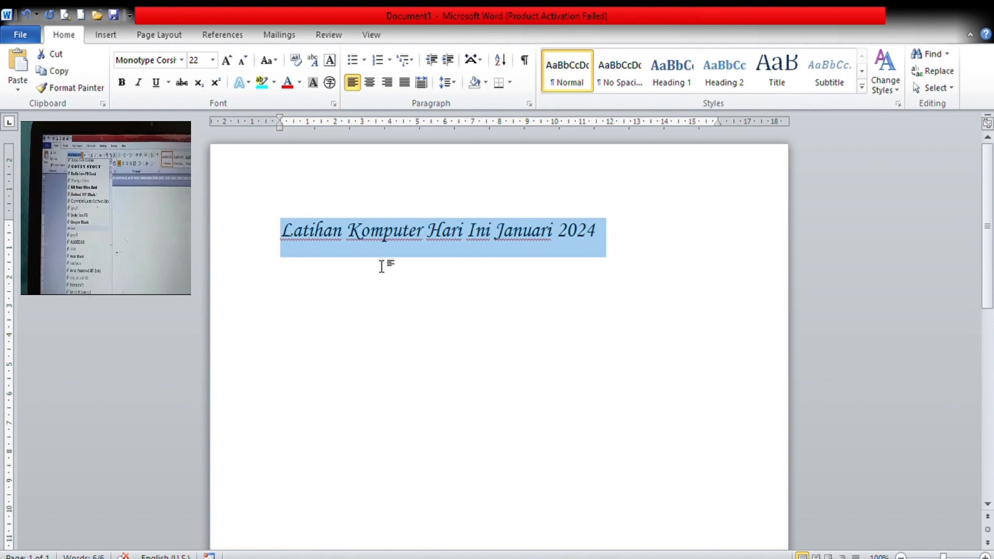
left_click(183, 64)
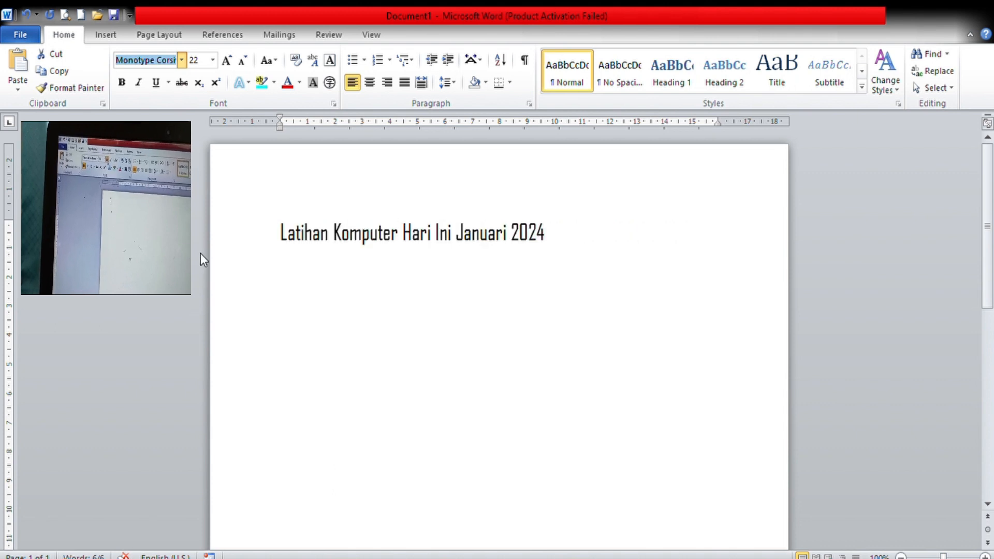
left_click(204, 237)
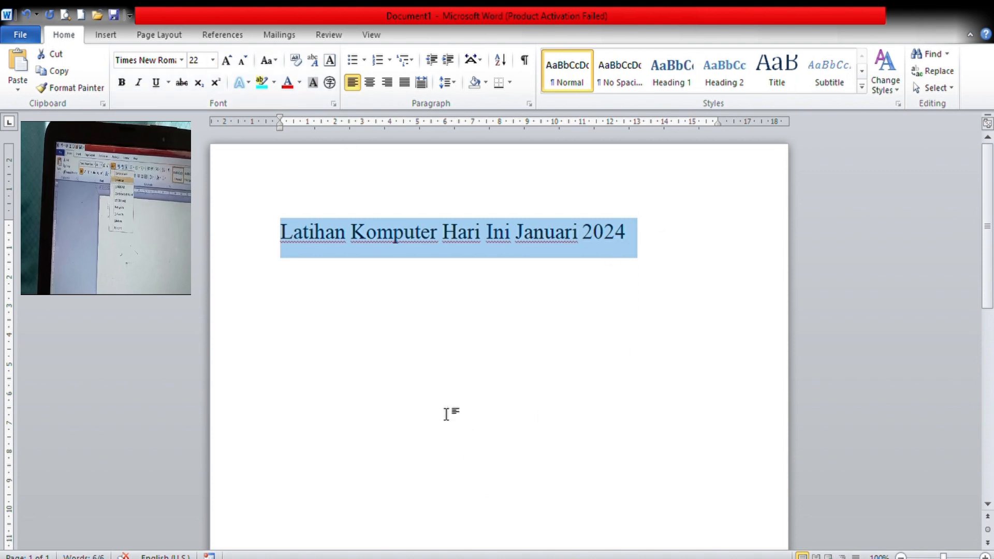
Step: Set the font size of the word "Komputer" to 36 by placing the cursor inside it
left_click(434, 352)
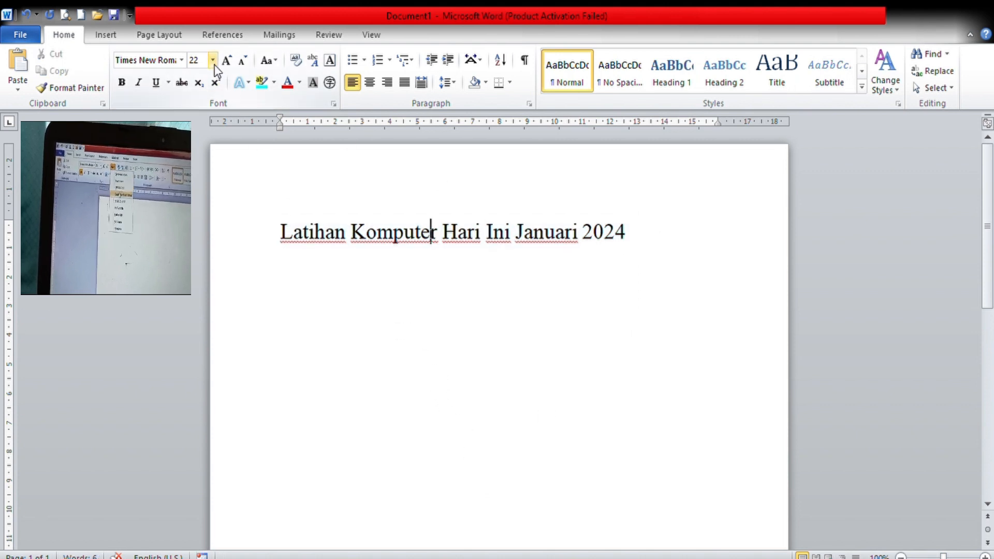
type("36")
key("Return")
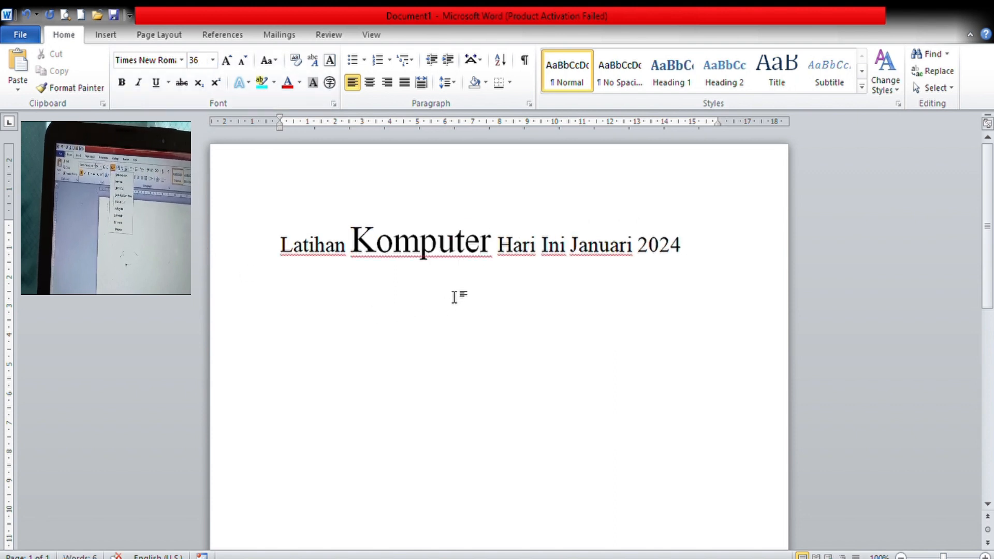
left_click(368, 249)
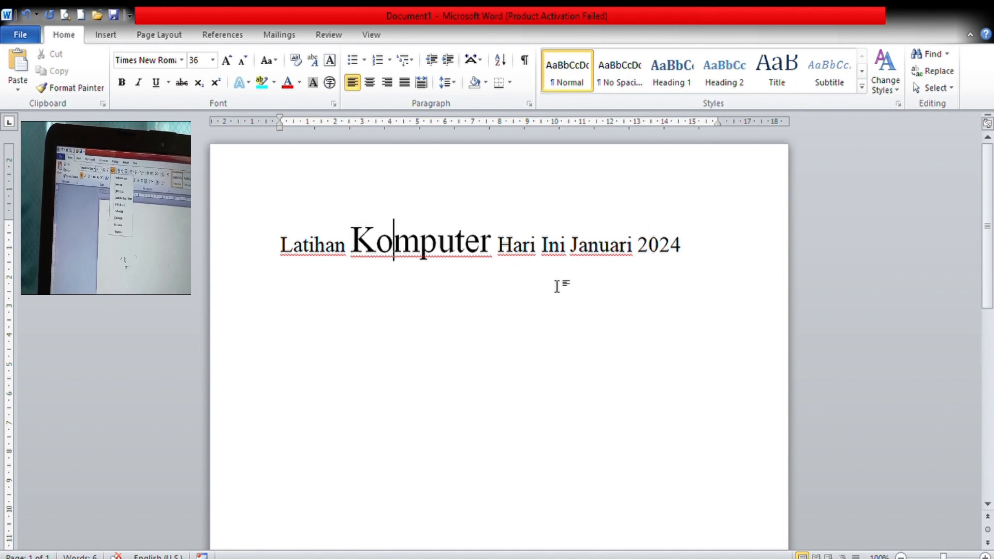
left_click(753, 246)
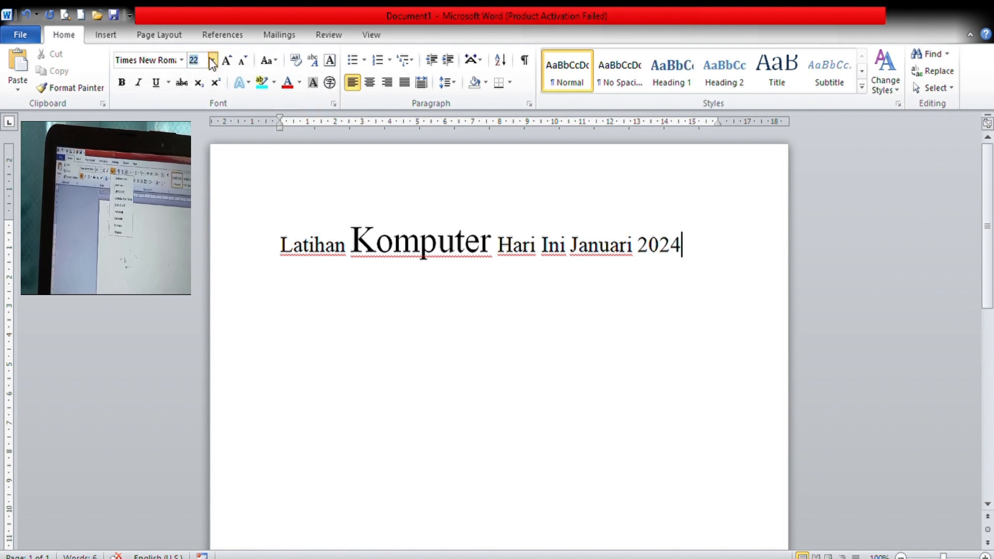
key("ctrl+a")
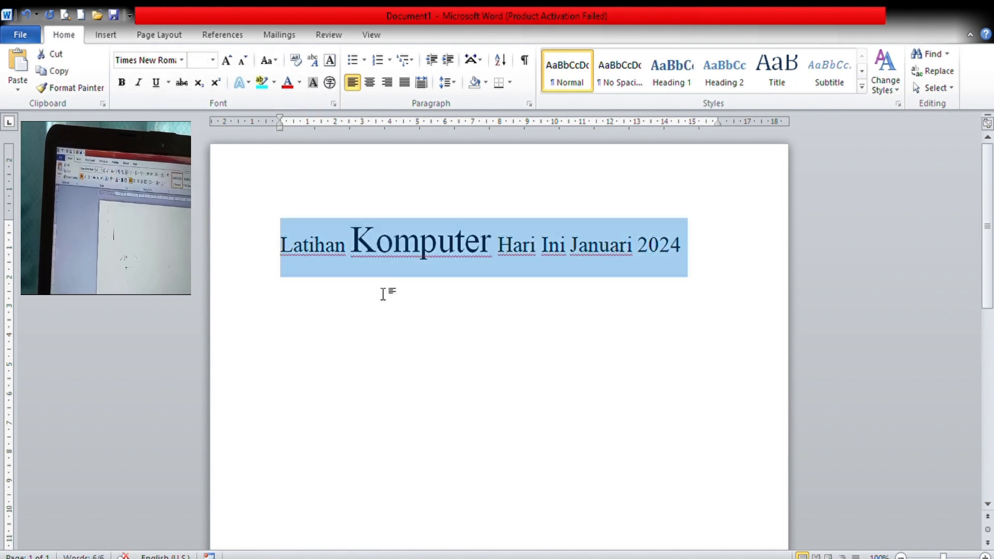
left_click(573, 358)
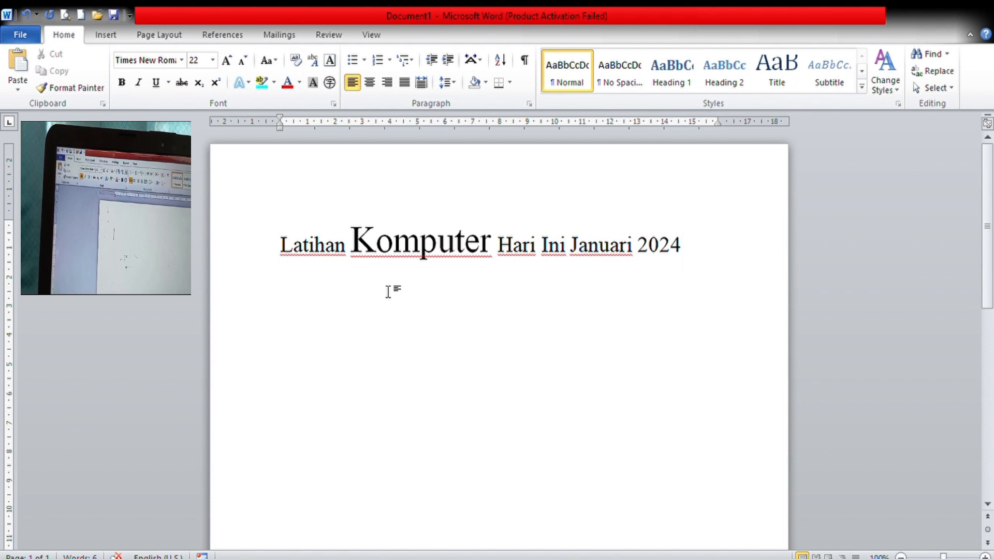
Step: Set the font size of the word "Januari" to 36 by placing the cursor inside it
left_click(672, 266)
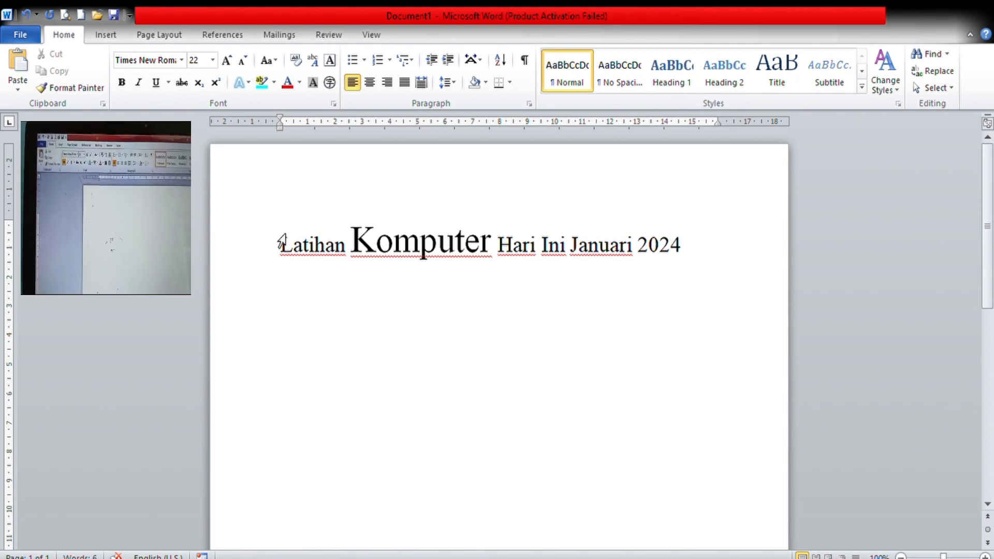
left_click(211, 64)
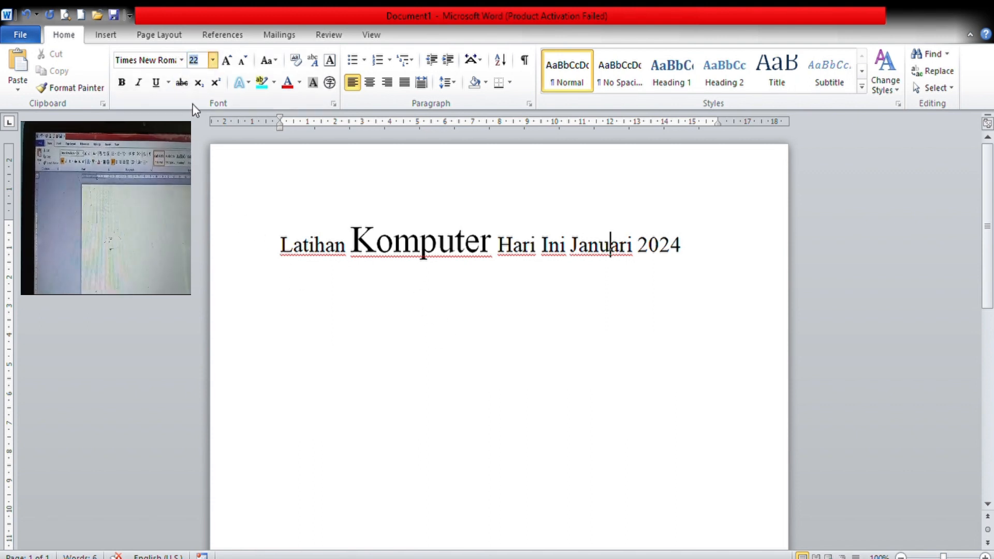
type("36")
key("Return")
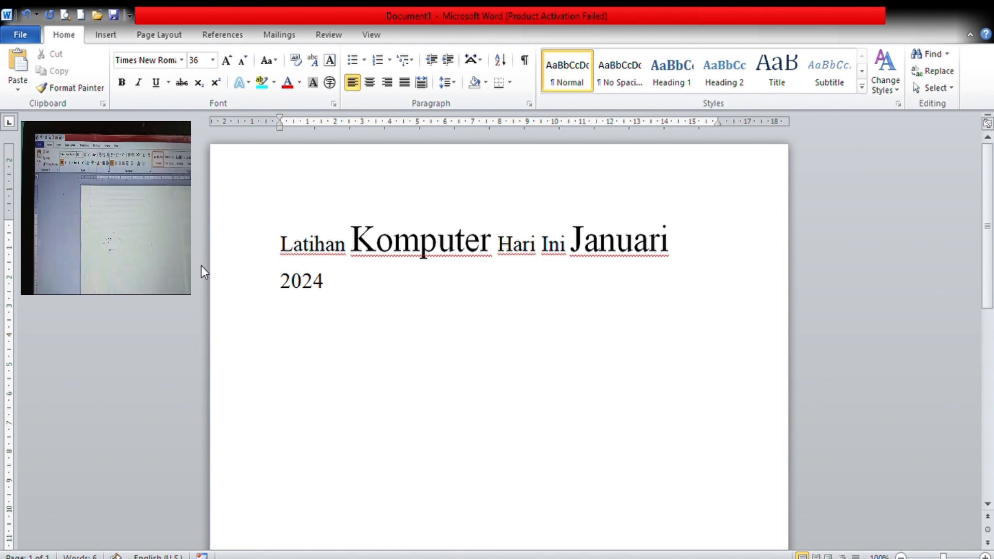
left_click(440, 305)
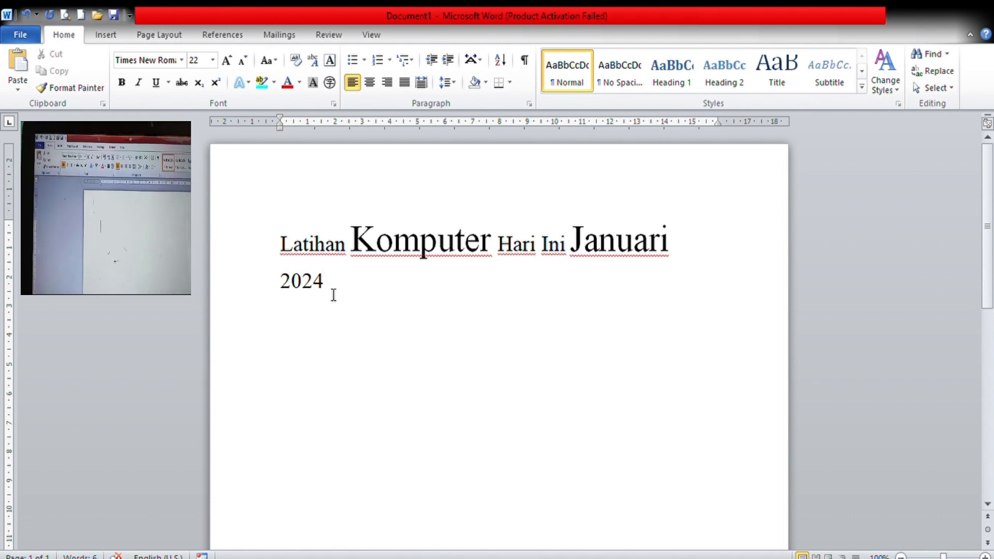
left_click(196, 60)
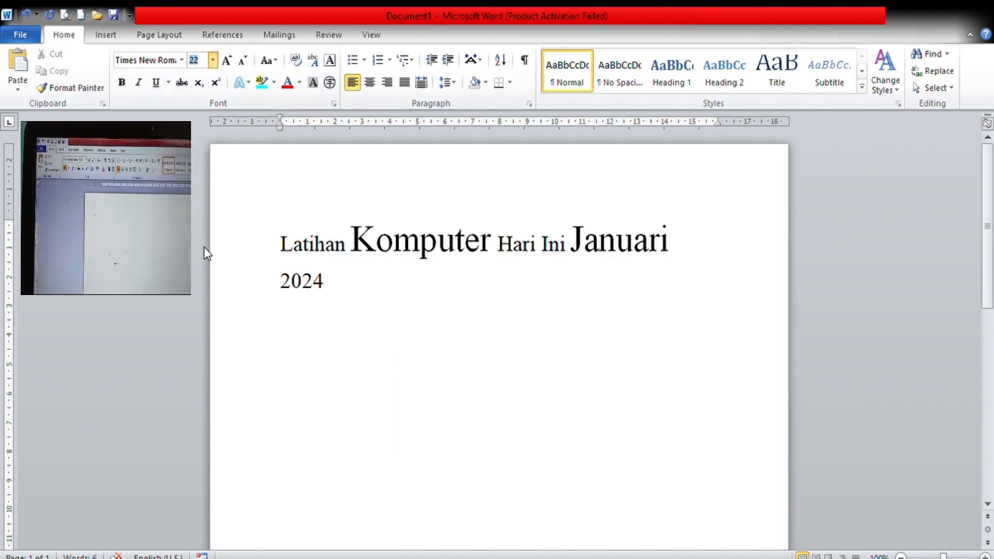
key("Return")
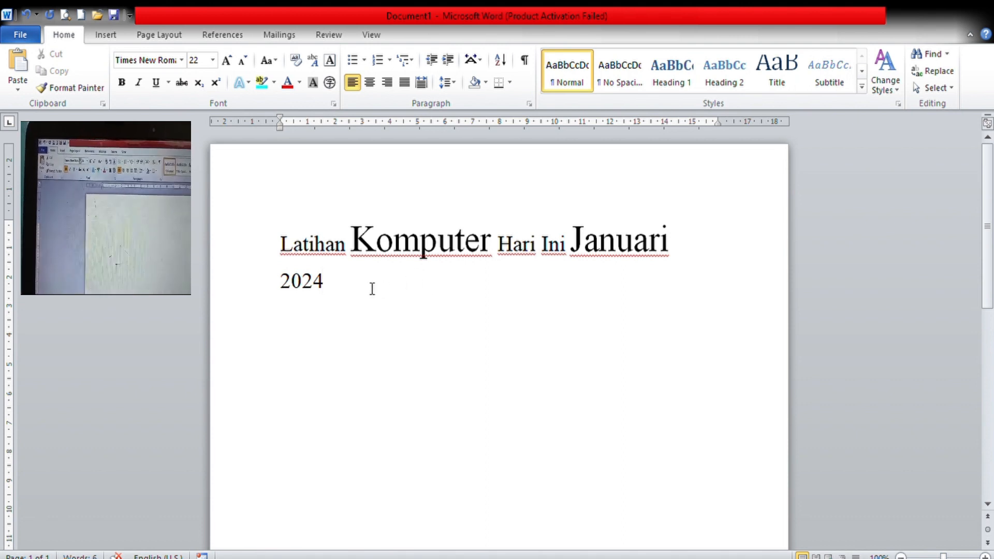
Step: Select the entire text "Latihan Komputer Hari Ini Januari 2024" and set its font size to 16
left_click_drag(279, 246, 362, 304)
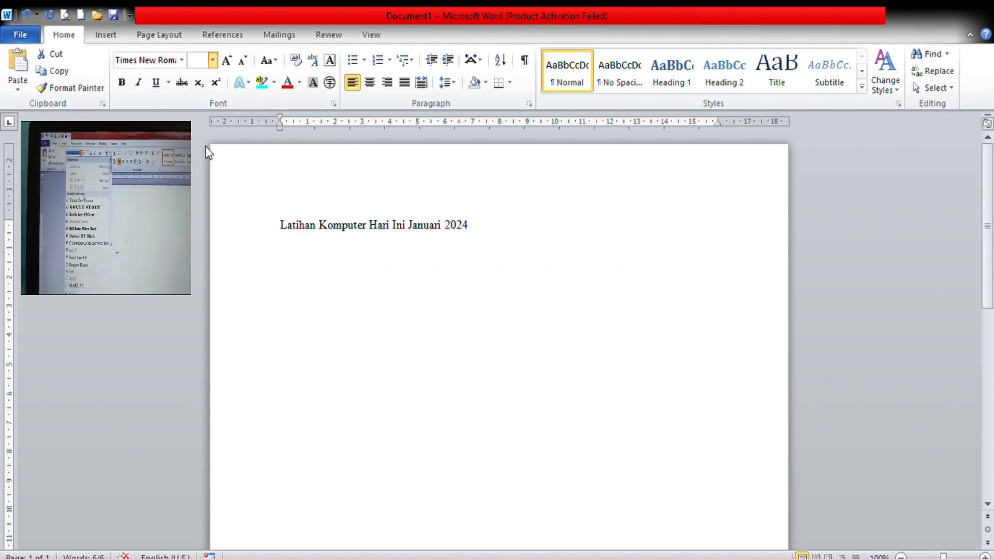
left_click(207, 176)
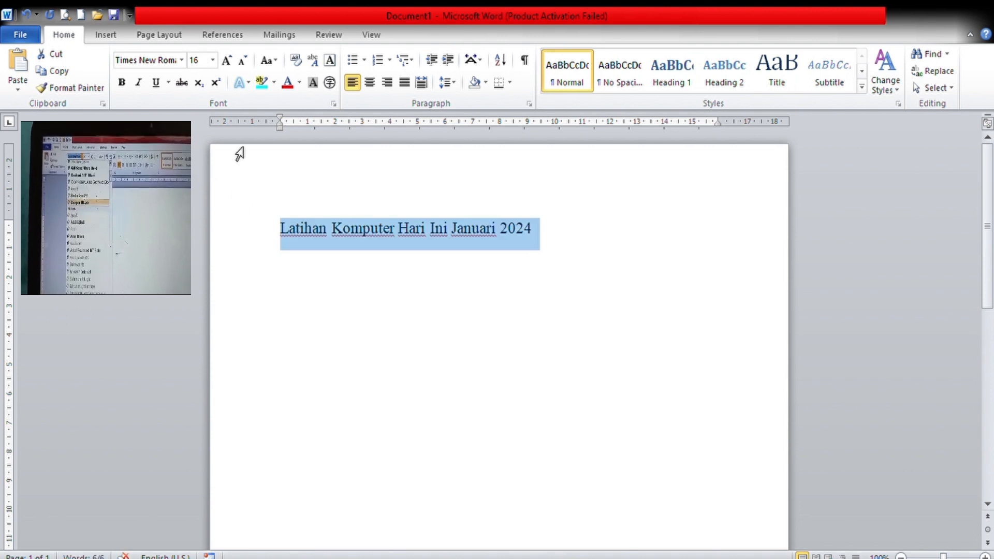
left_click(209, 60)
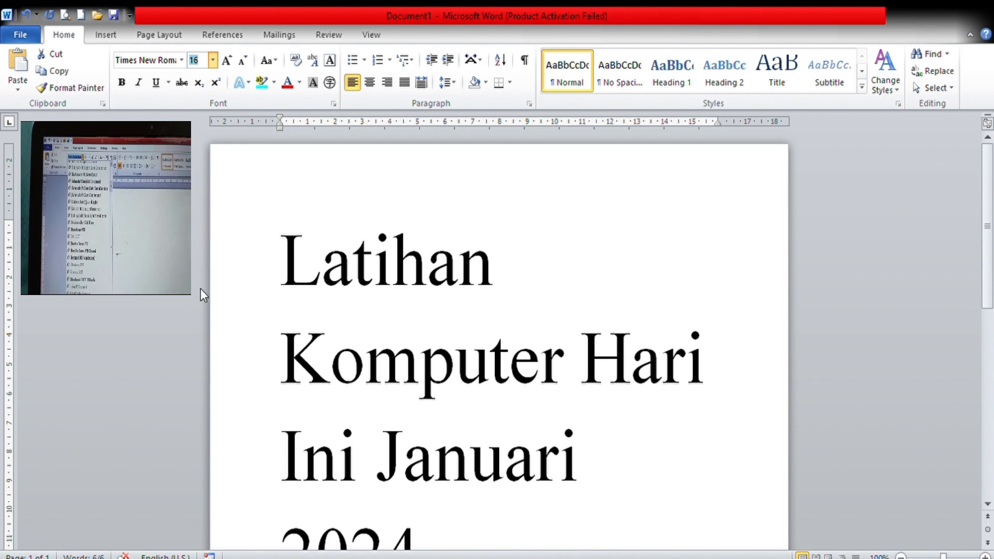
key("ctrl+z")
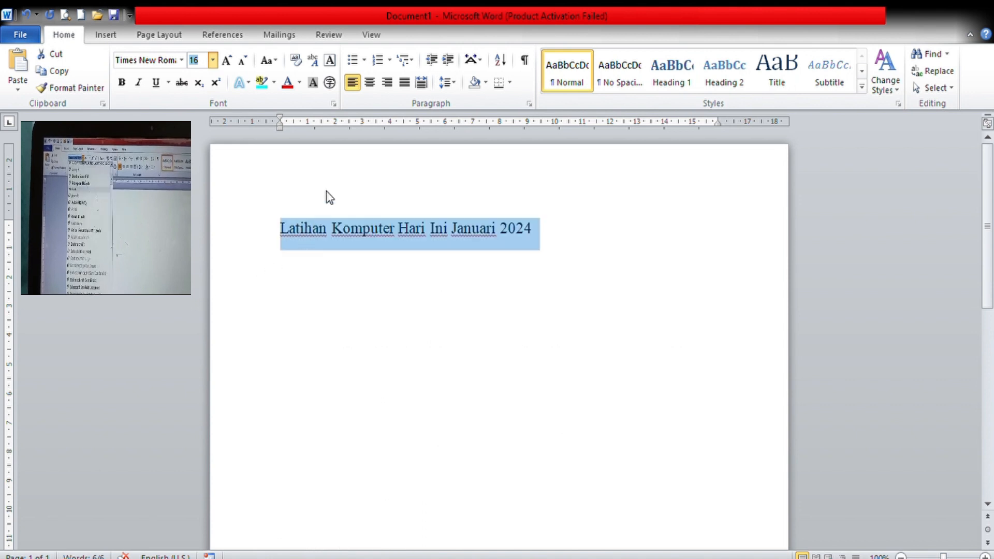
Step: Enlarge the selected text step by step with Grow Font until its size is 110
left_click(227, 61)
left_click(227, 61)
left_click(226, 61)
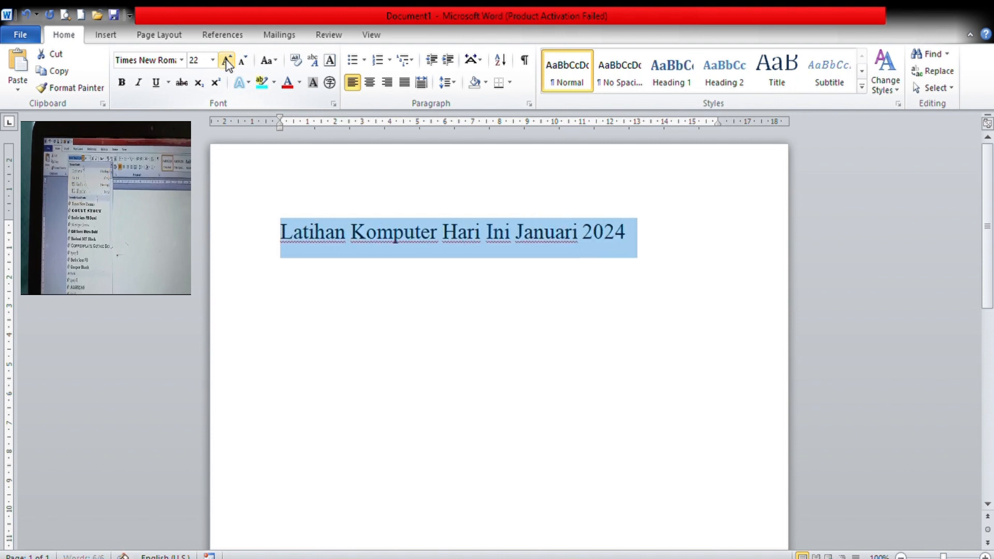
left_click(226, 61)
left_click(227, 61)
left_click(227, 61)
left_click(227, 61)
left_click(226, 61)
left_click(227, 61)
left_click(227, 62)
left_click(226, 61)
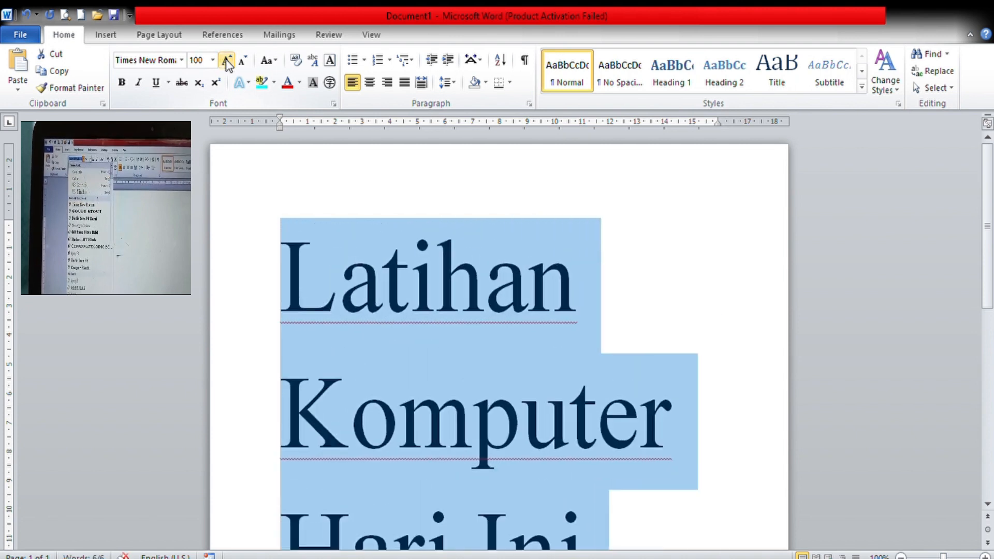
left_click(227, 61)
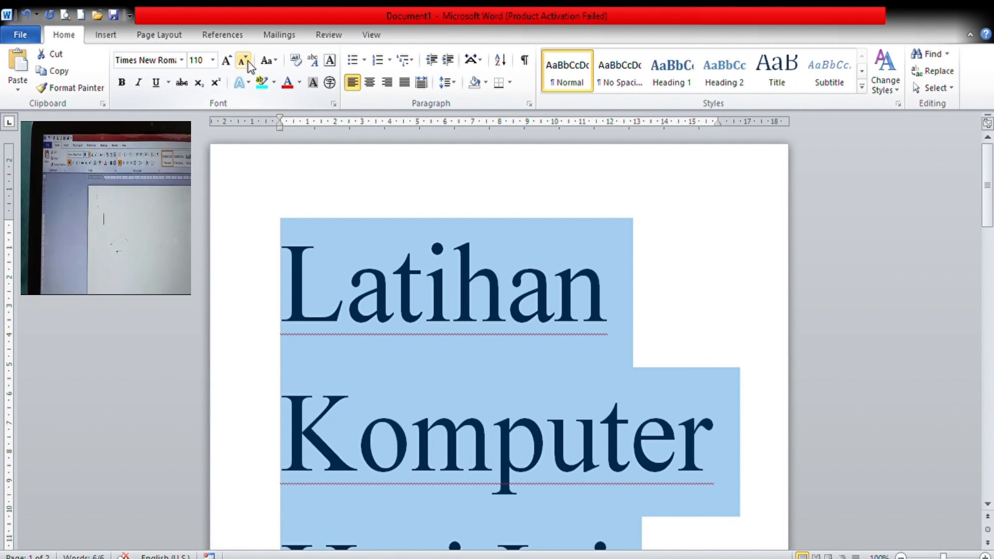
Step: Reduce the selected text step by step with Shrink Font until its size is 24
left_click(247, 65)
left_click(247, 65)
left_click(248, 65)
left_click(248, 64)
left_click(247, 64)
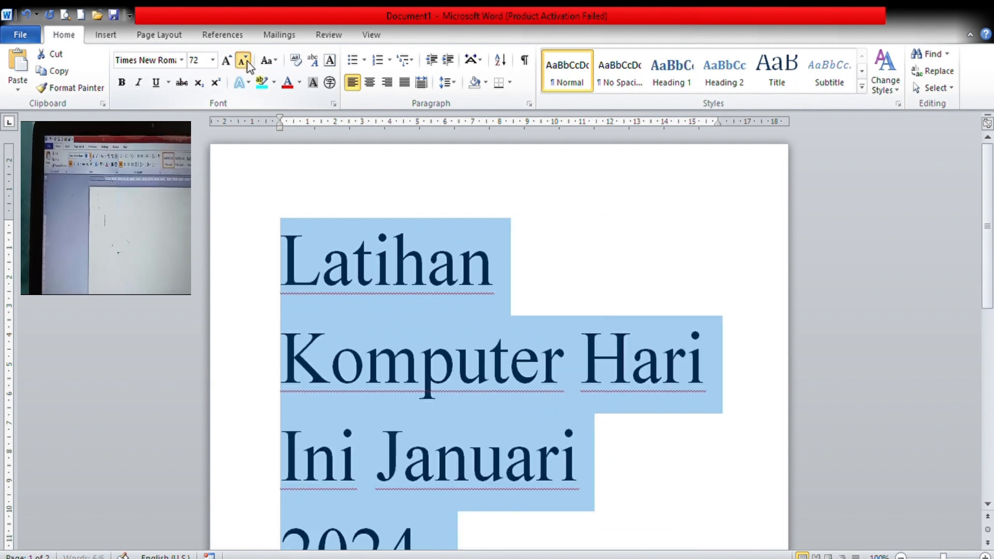
left_click(247, 64)
left_click(247, 64)
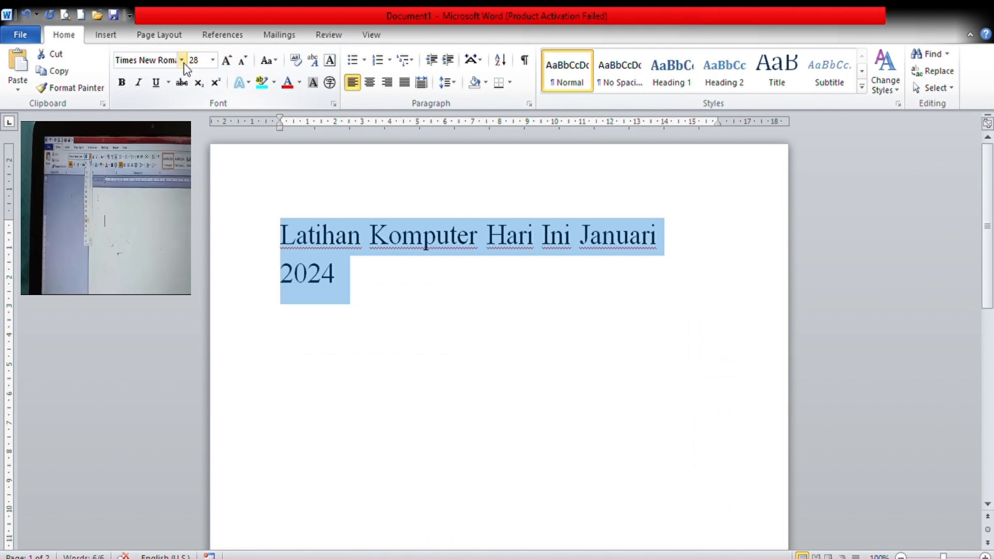
left_click(249, 66)
left_click(248, 66)
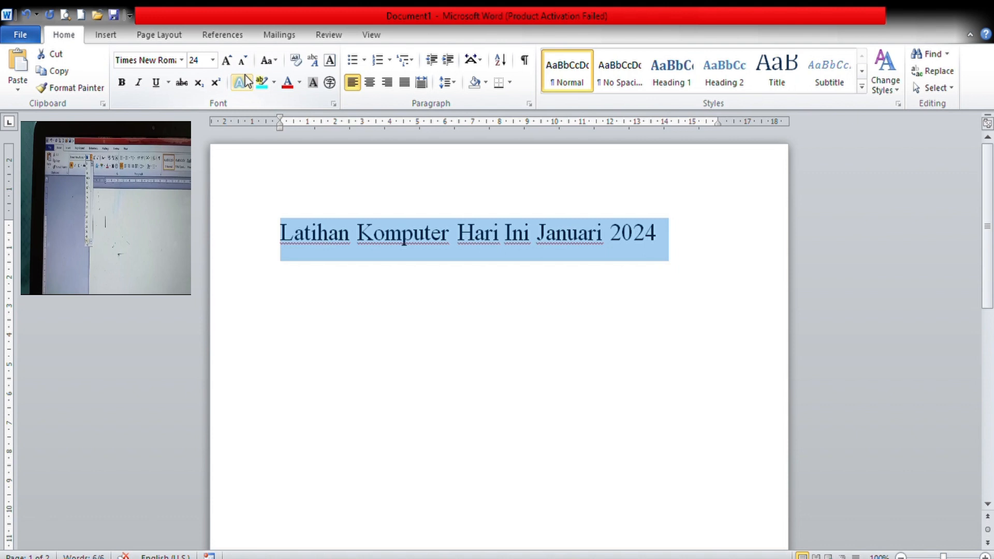
Step: Adjust the selected text with Grow Font and Shrink Font until its size is 26
left_click(228, 60)
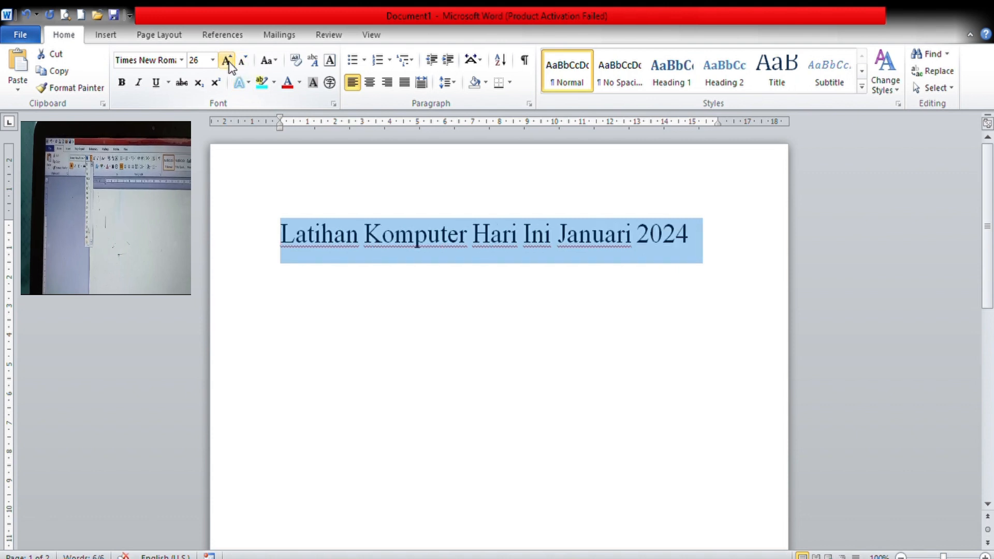
left_click(227, 61)
left_click(244, 61)
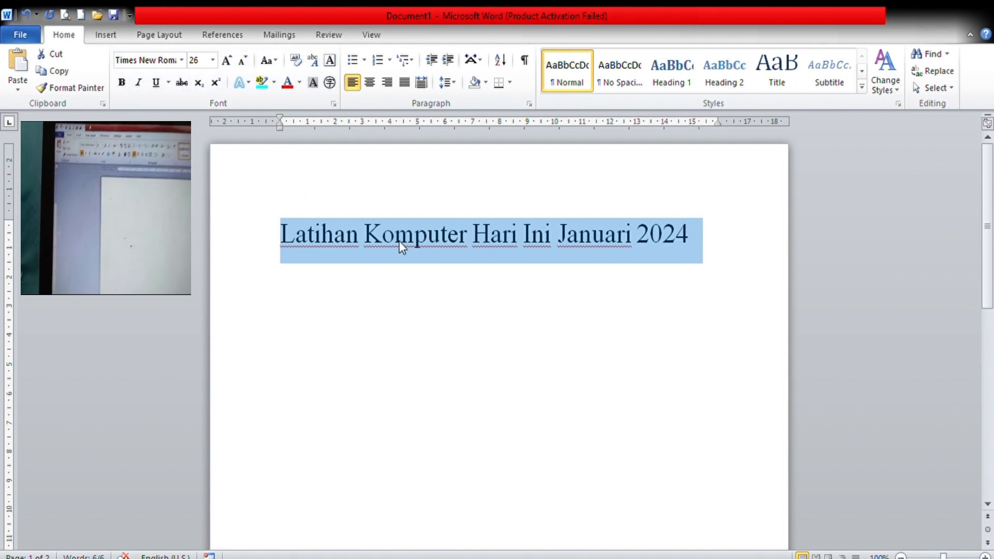
Step: Change the selected text's case to Sentence case, lowercase, UPPERCASE and finally Capitalize Each Word
left_click(277, 65)
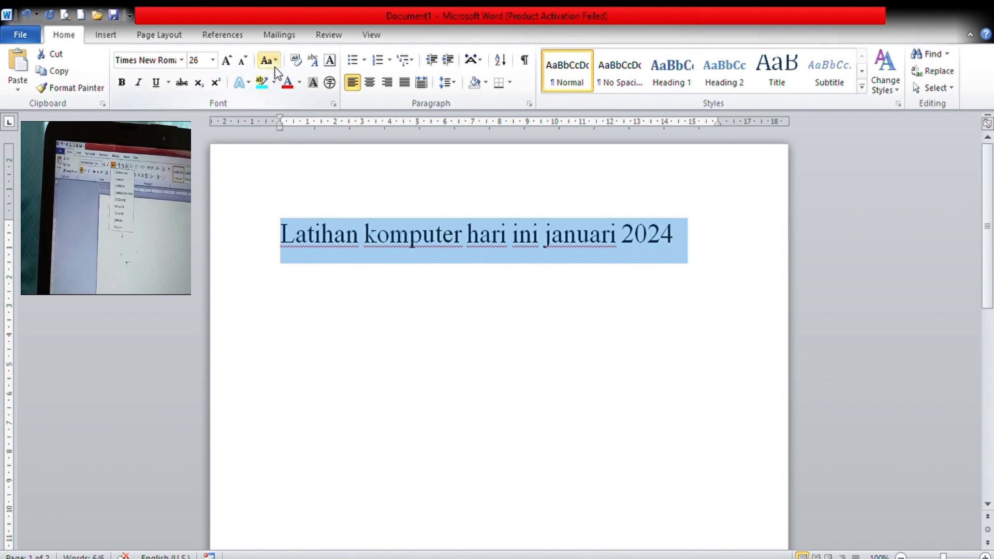
left_click(287, 101)
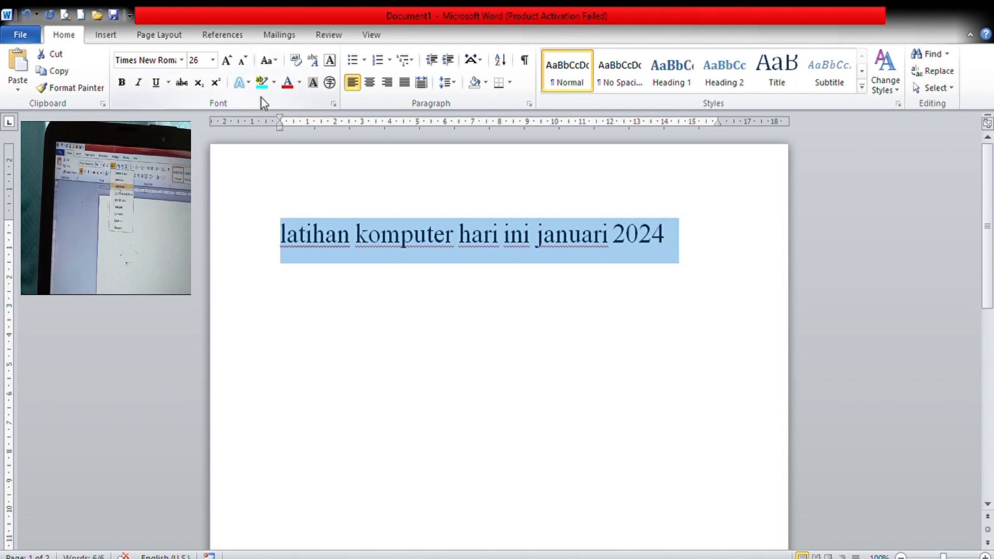
left_click(268, 61)
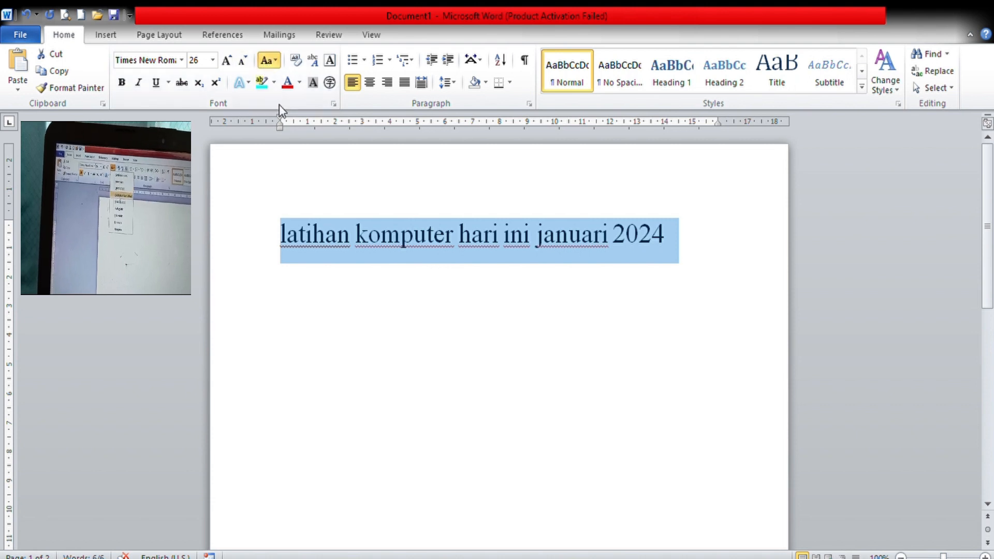
left_click(284, 117)
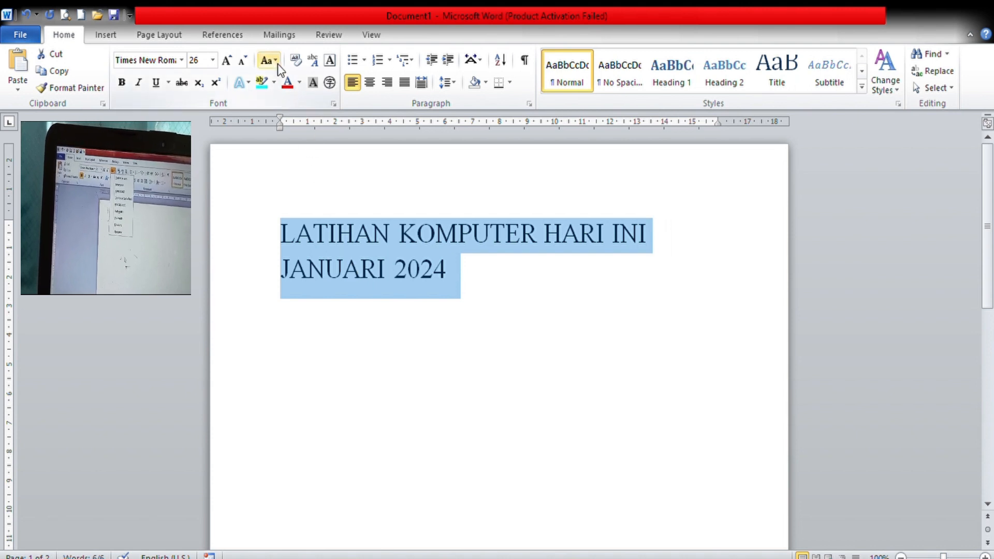
left_click(296, 140)
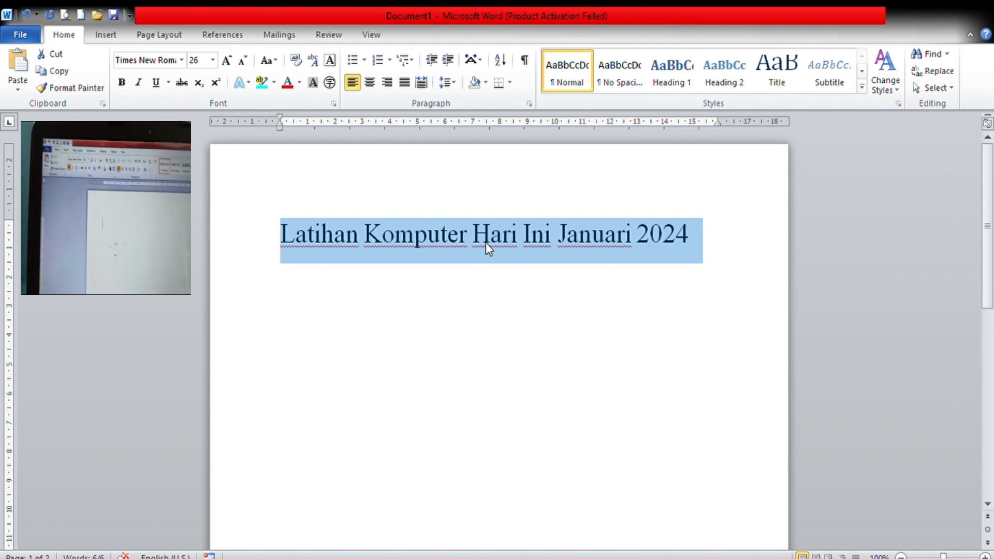
Step: Start a new line below "Latihan Komputer Hari Ini Januari 2024", enter "GH" as a test and delete those letters
left_click(501, 303)
left_click(728, 241)
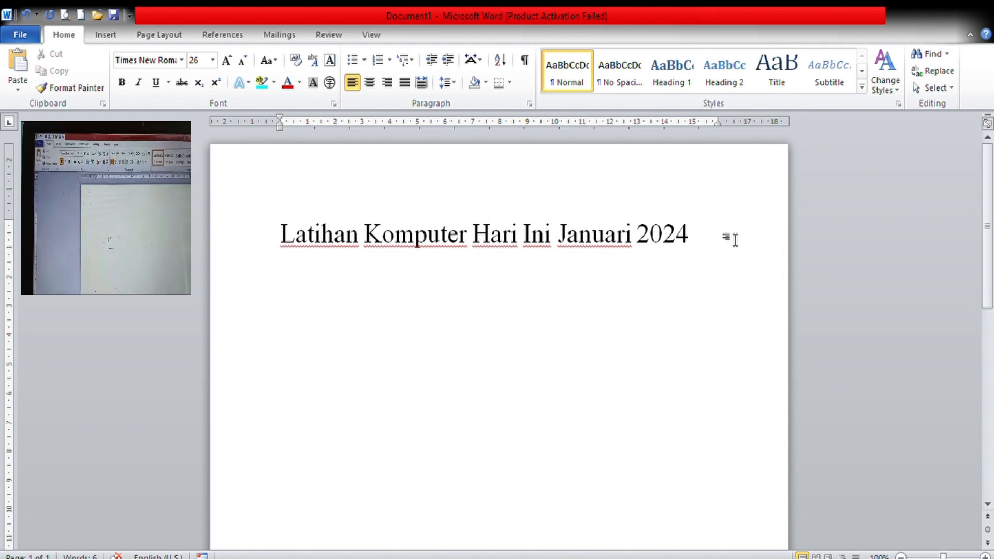
key("Return")
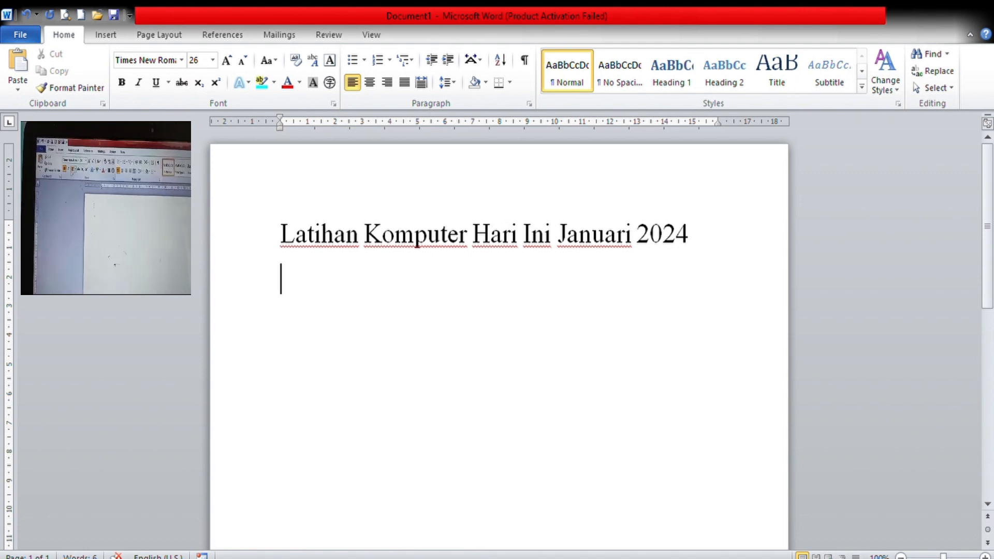
type("G")
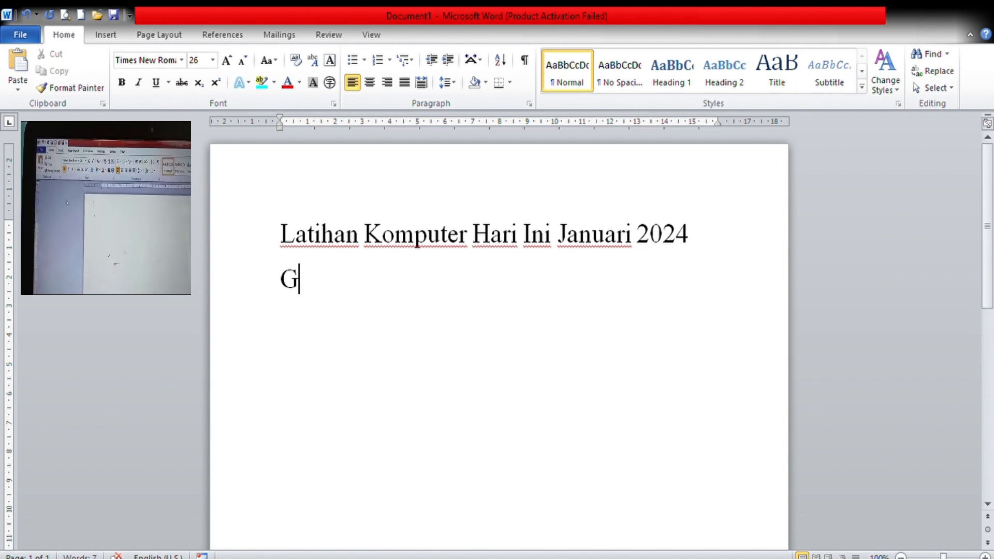
type("H")
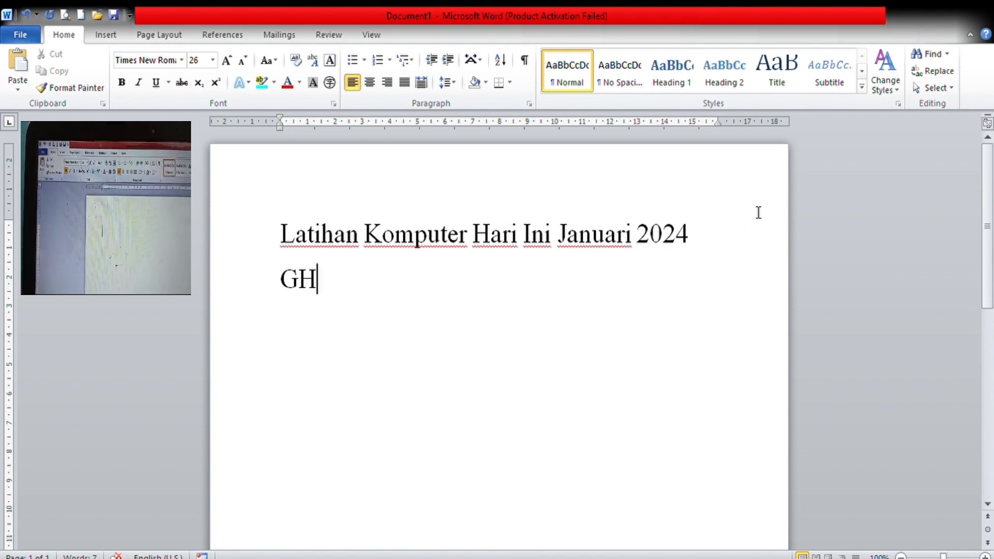
key("BackSpace")
key("BackSpace")
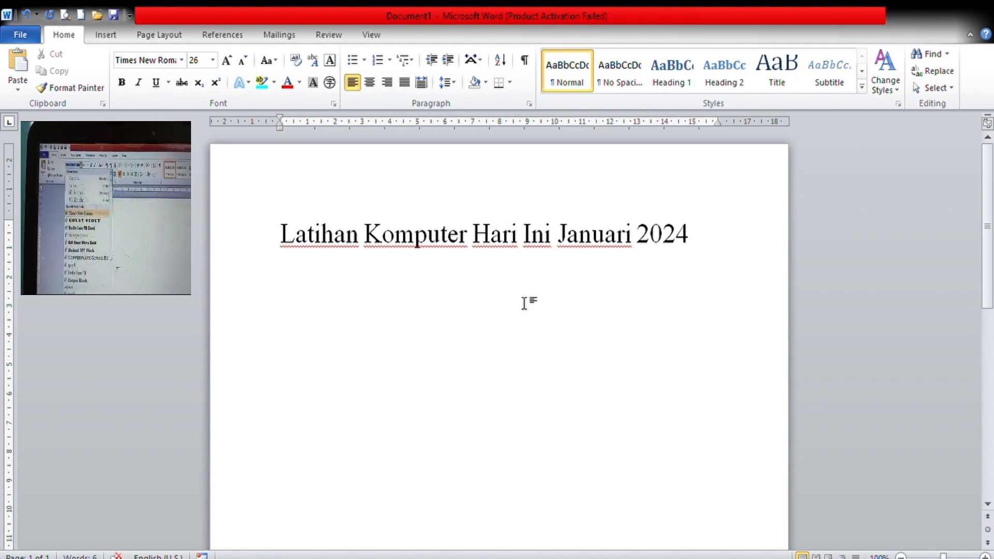
Step: Select the entire line "Latihan Komputer Hari Ini Januari 2024"
scroll(470, 337, "down", 2)
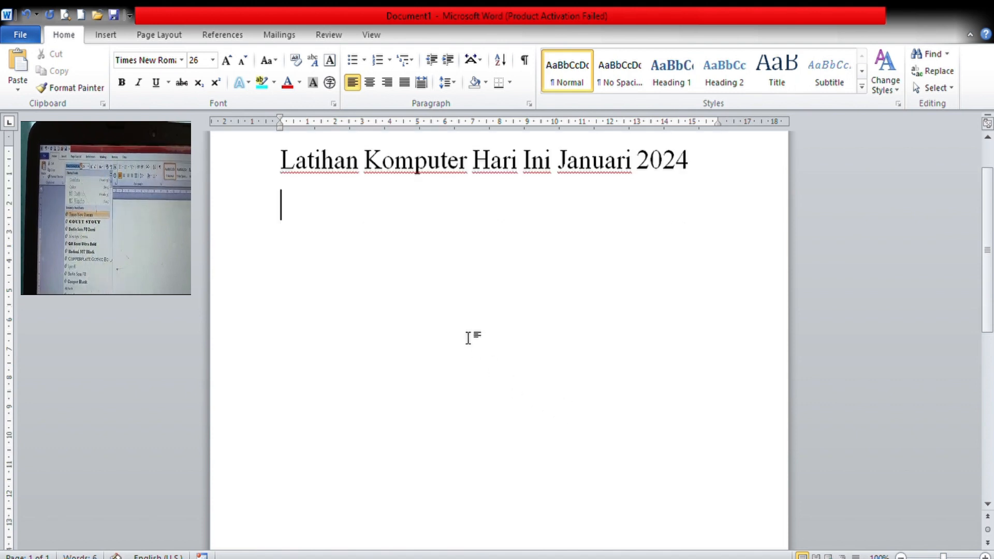
scroll(469, 337, "up", 1)
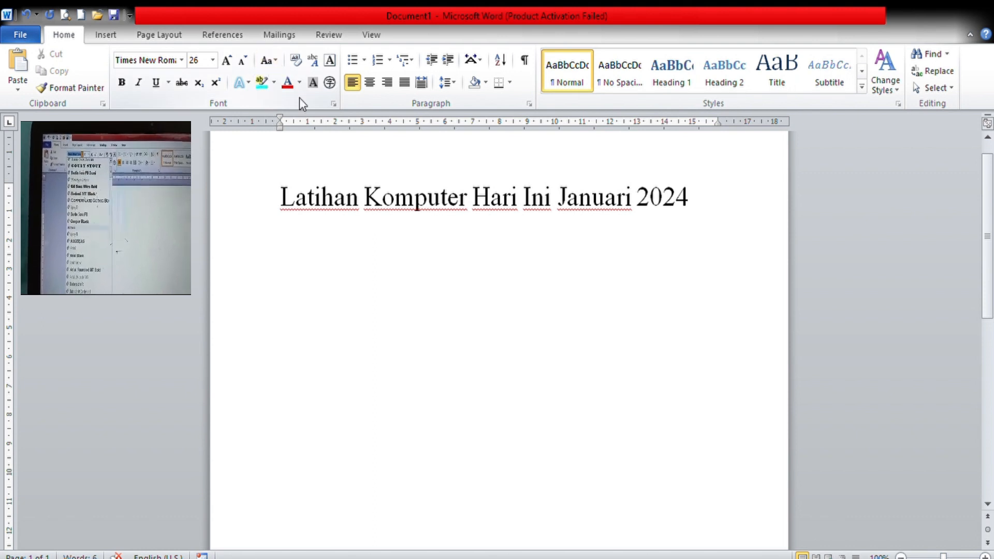
scroll(424, 278, "up", 1)
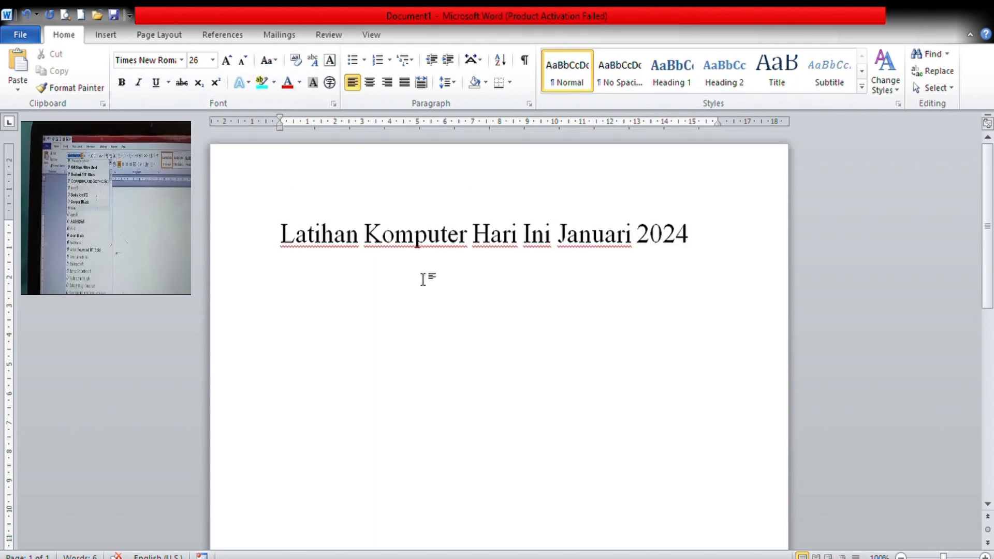
triple_click(286, 236)
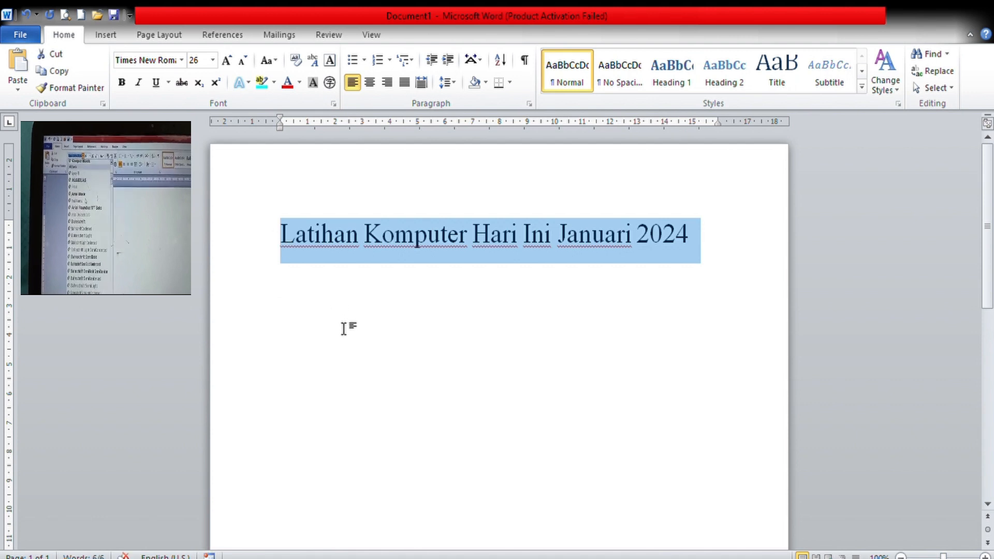